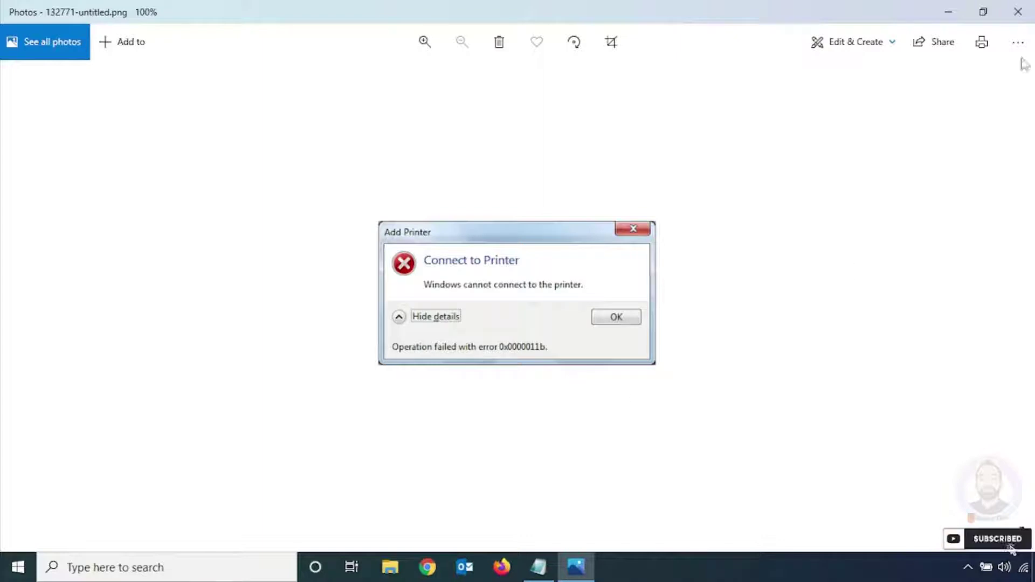
Step: Close the printer error screenshot and enter regedit in the Run dialog
click(1017, 12)
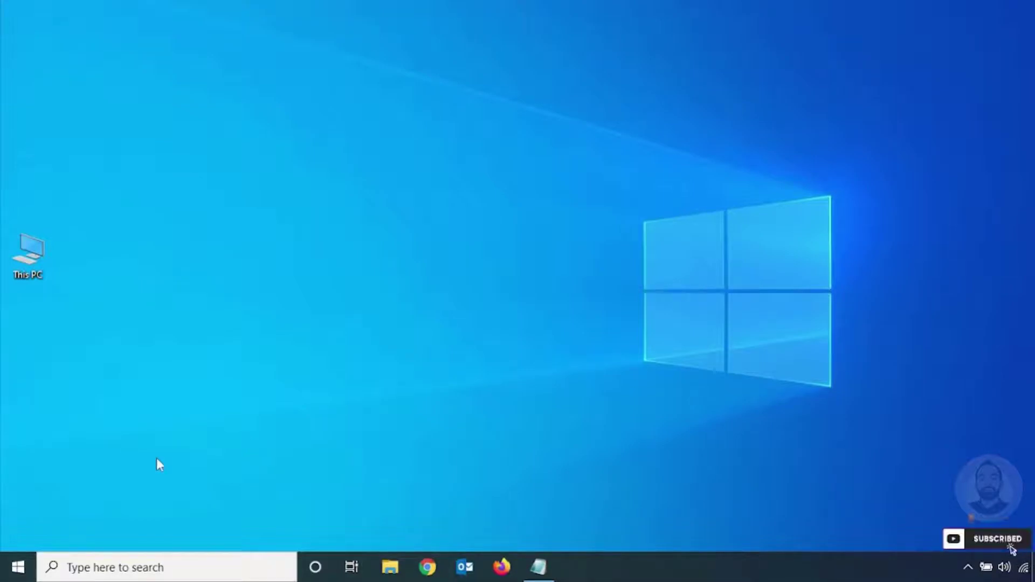
click(7, 571)
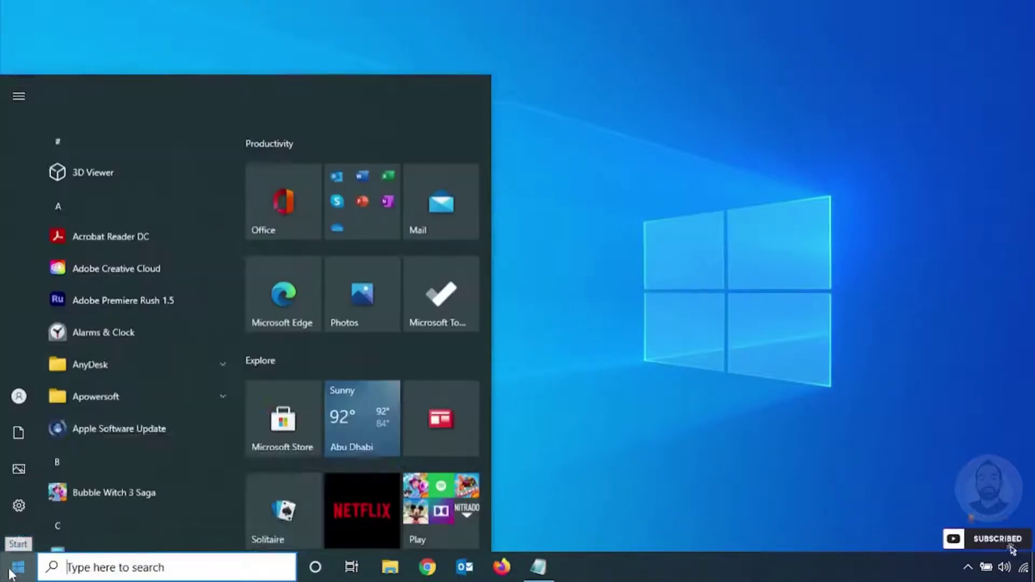
text(run)
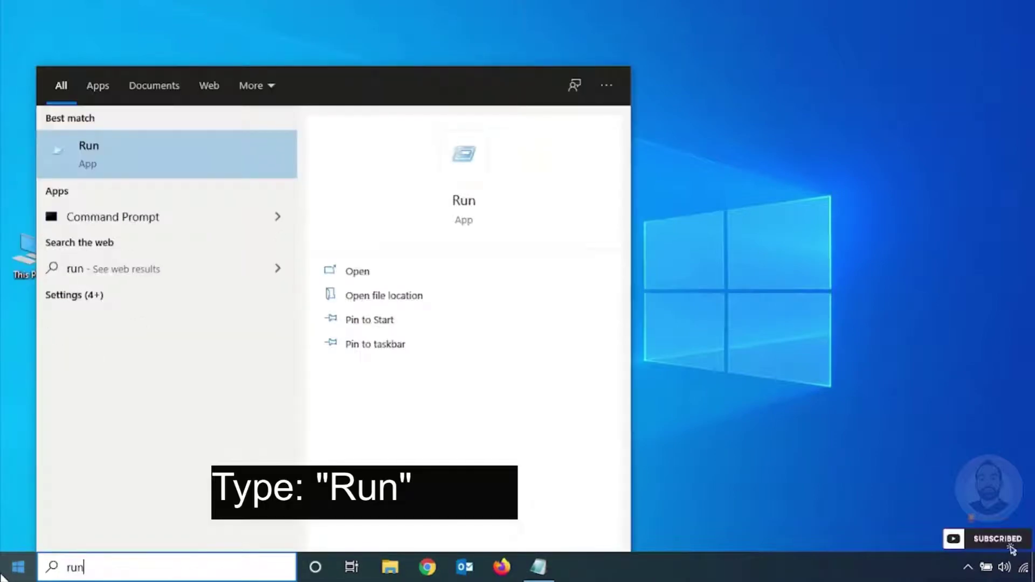
key(Return)
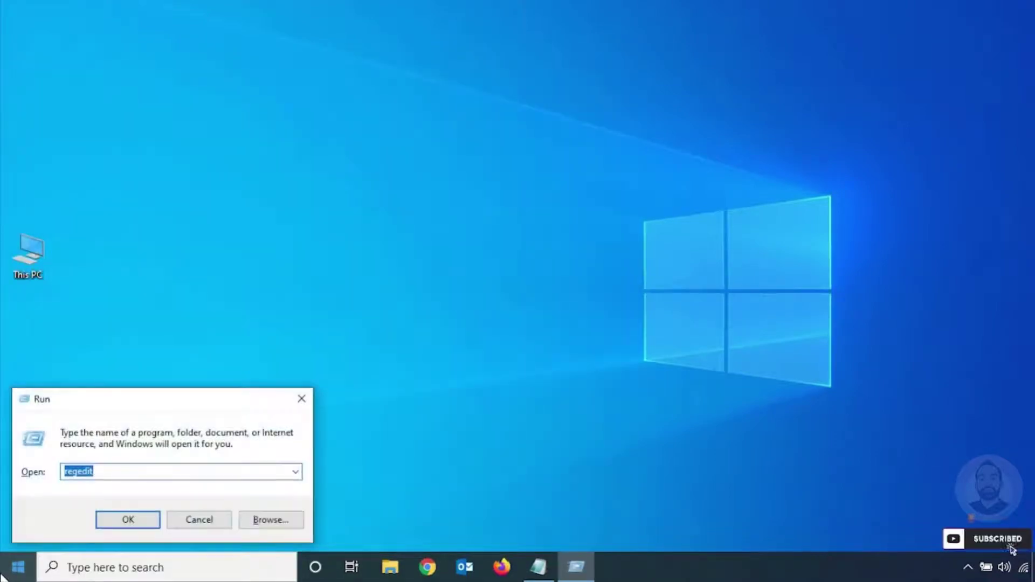
text(reg)
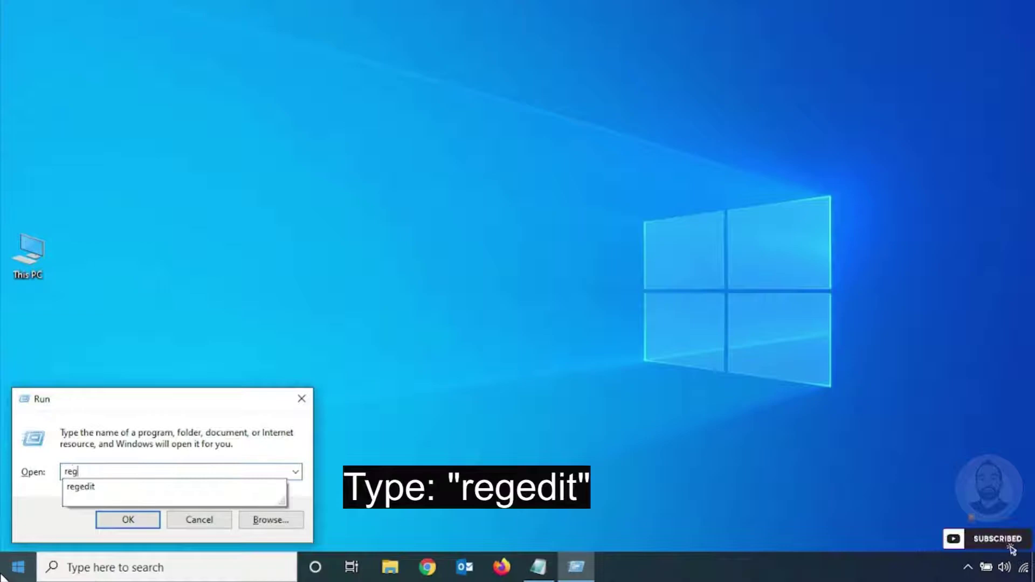
text(edit)
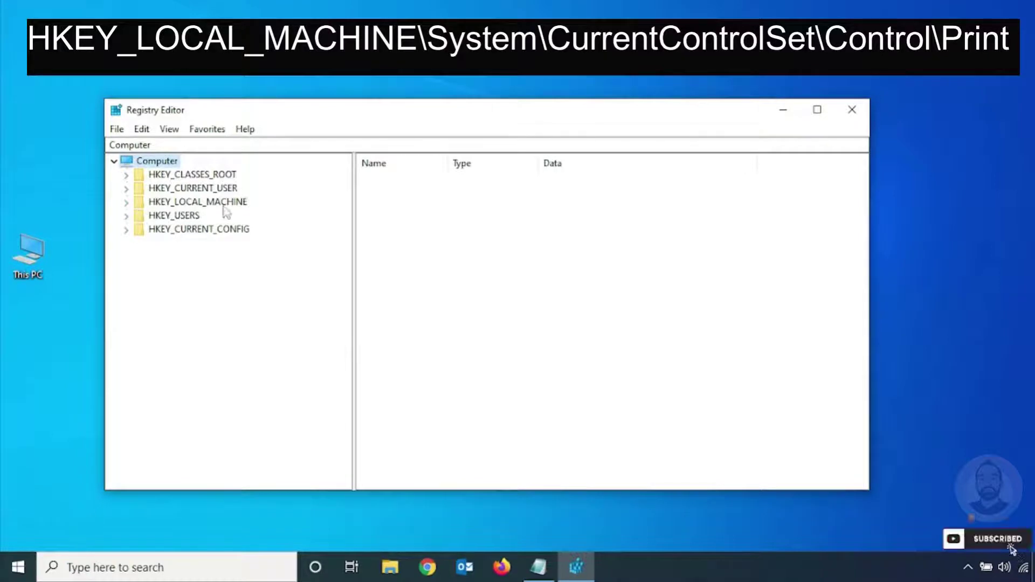
Step: Expand HKEY_LOCAL_MACHINE > SYSTEM > CurrentControlSet > Control in the key tree
click(126, 202)
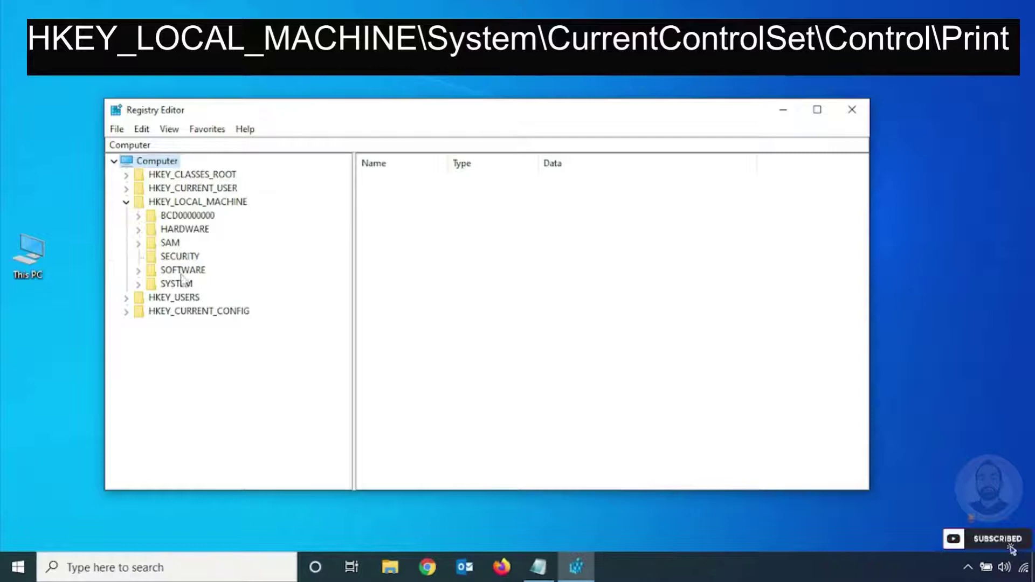
click(139, 284)
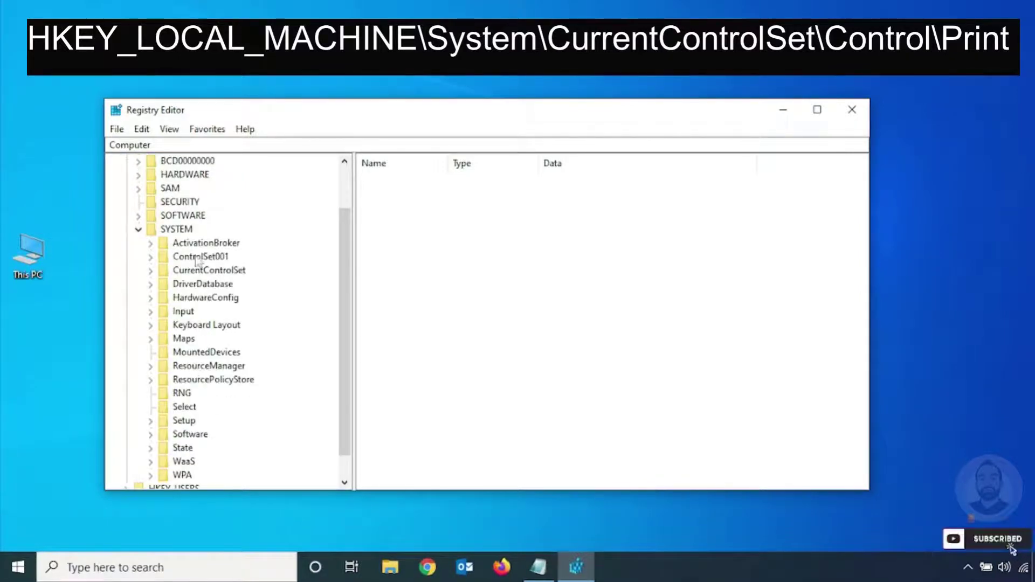
click(181, 273)
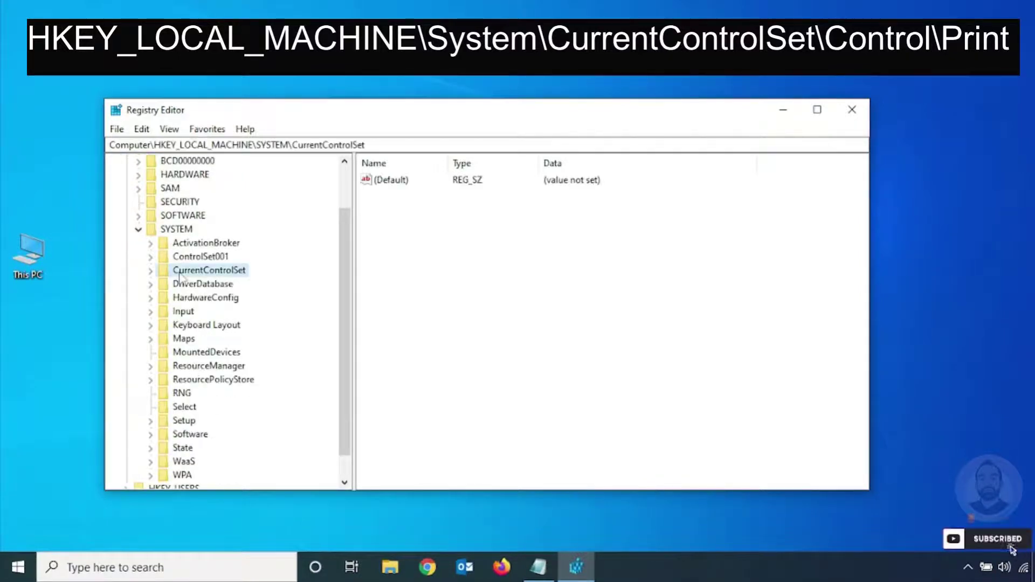
click(151, 271)
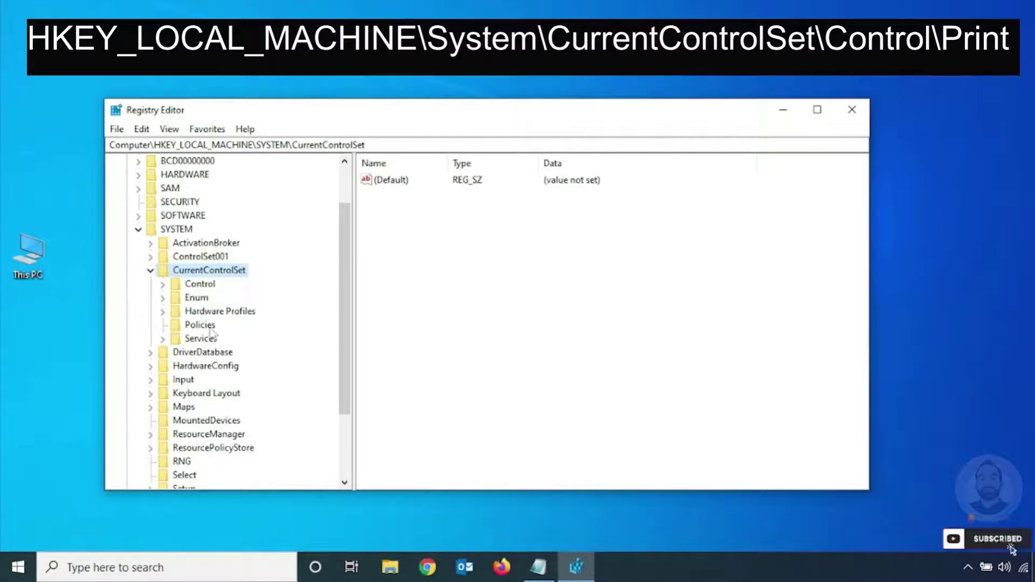
click(200, 284)
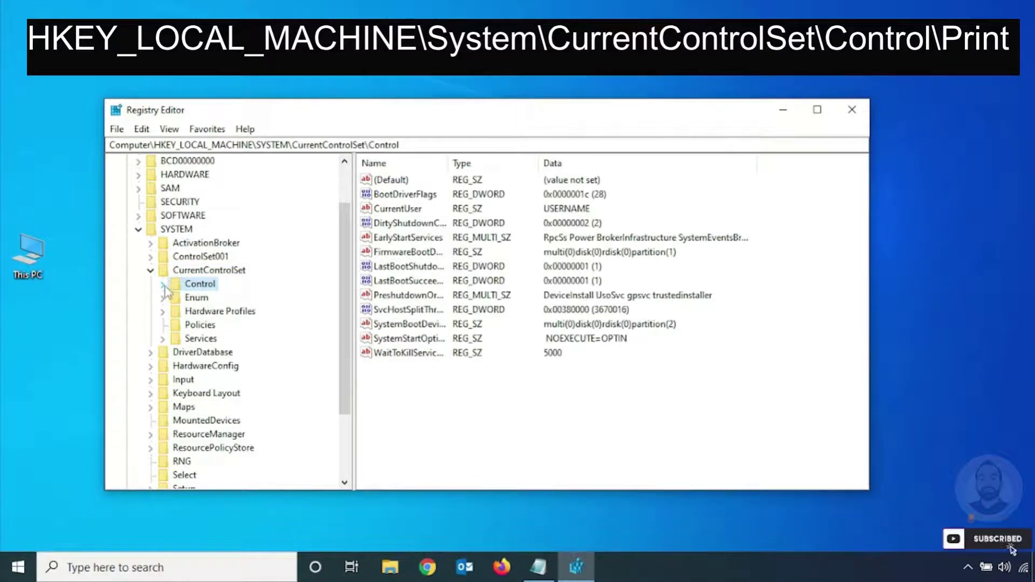
click(163, 285)
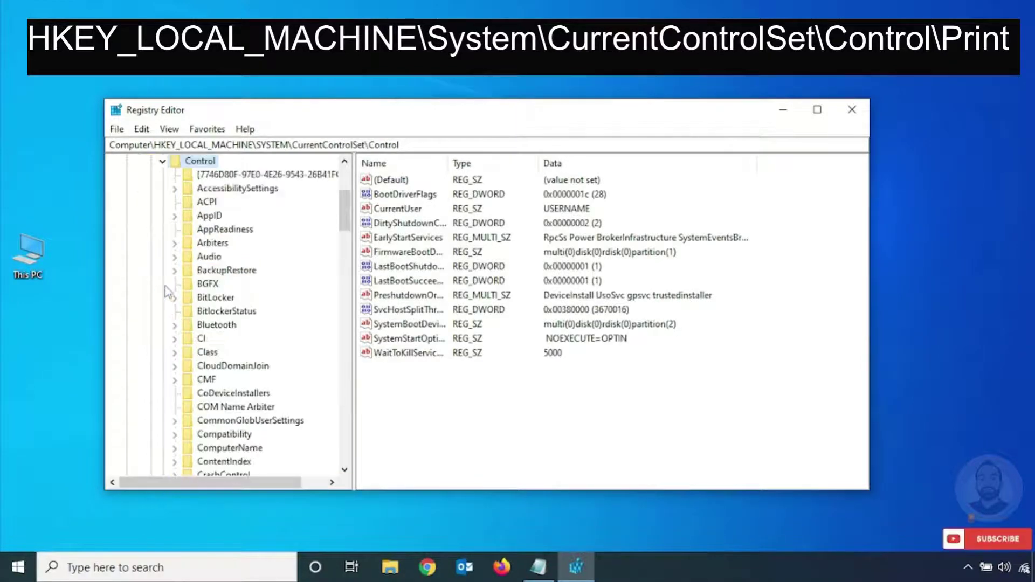
Step: Find the Print key among Control's subkeys and show its values
scroll(235, 348, down, 3)
scroll(235, 356, down, 2)
scroll(234, 356, down, 2)
click(226, 353)
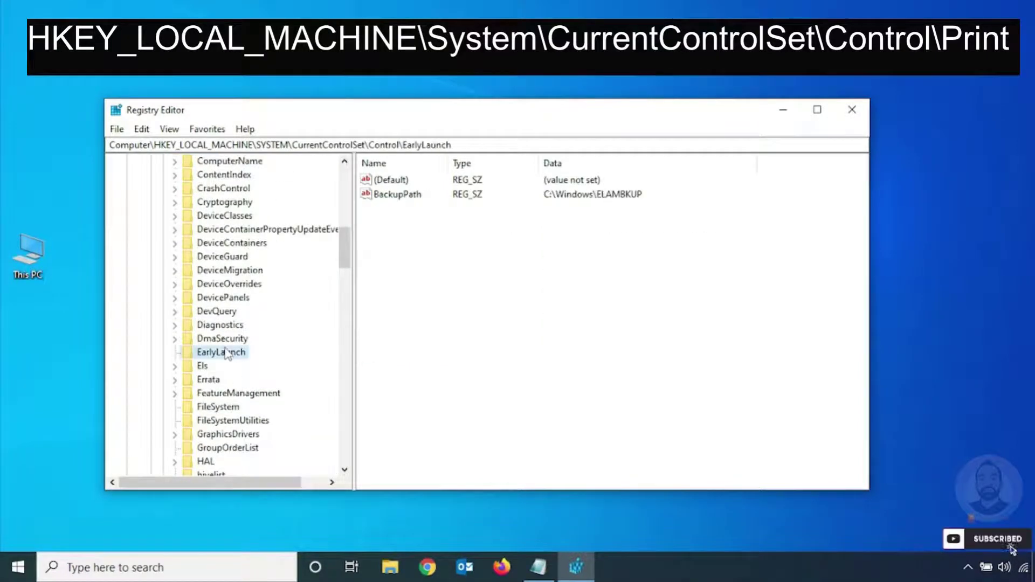
text(p)
scroll(223, 361, down, 2)
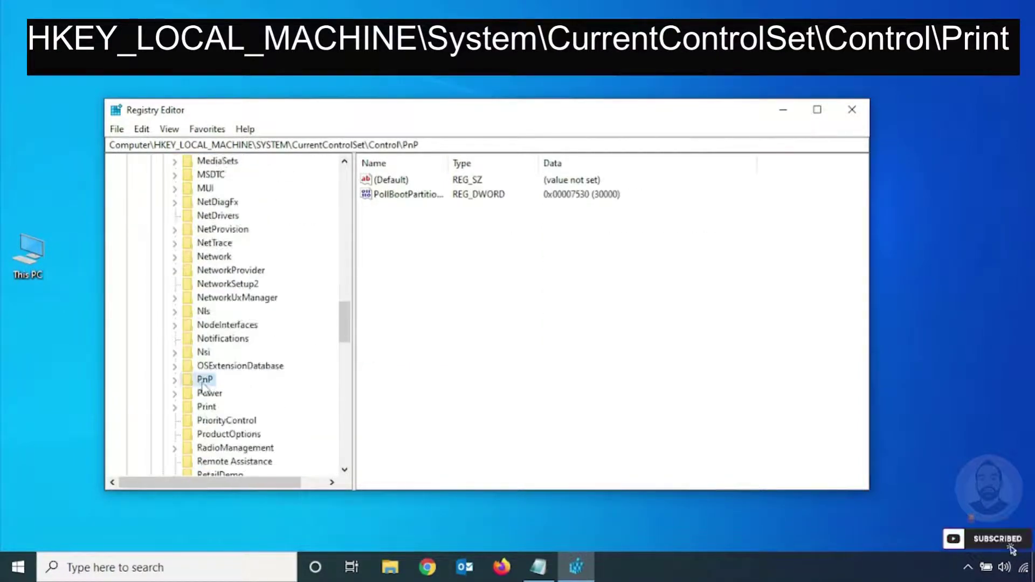
scroll(215, 372, down, 1)
click(207, 366)
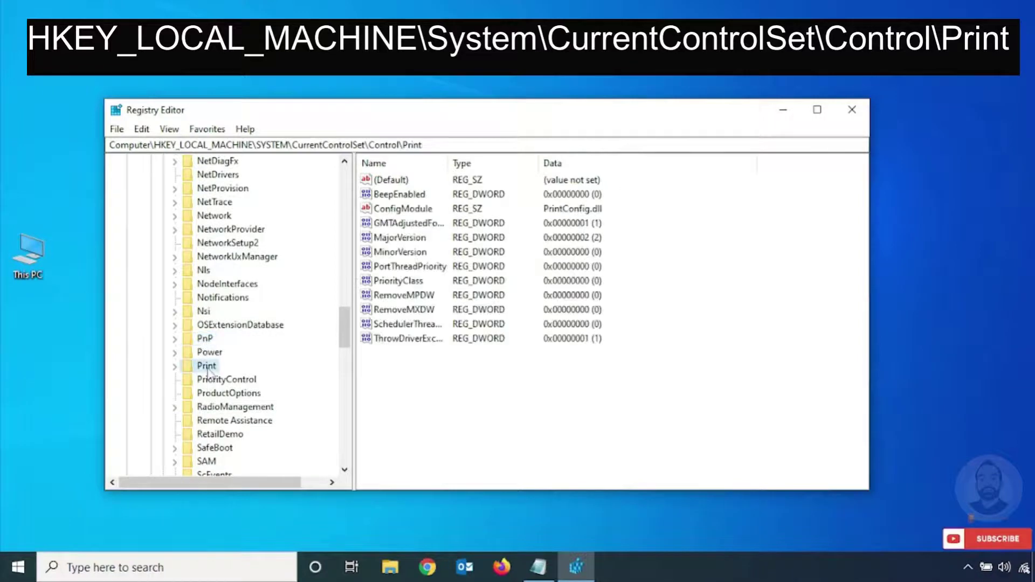
Step: Add a new DWORD (32-bit) value, New Value #1, under the Print key
click(174, 366)
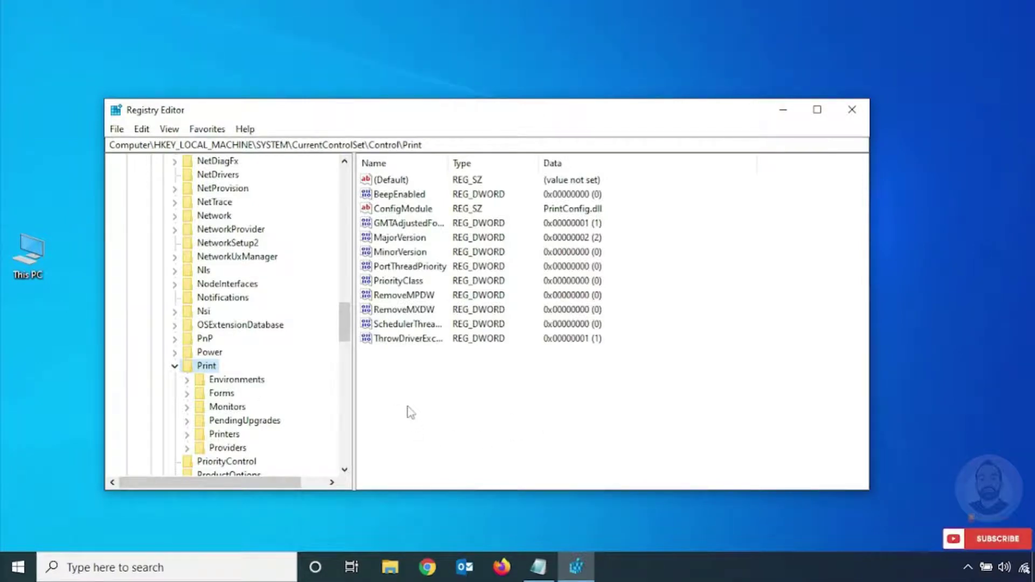
right_click(408, 407)
mouse_move(445, 415)
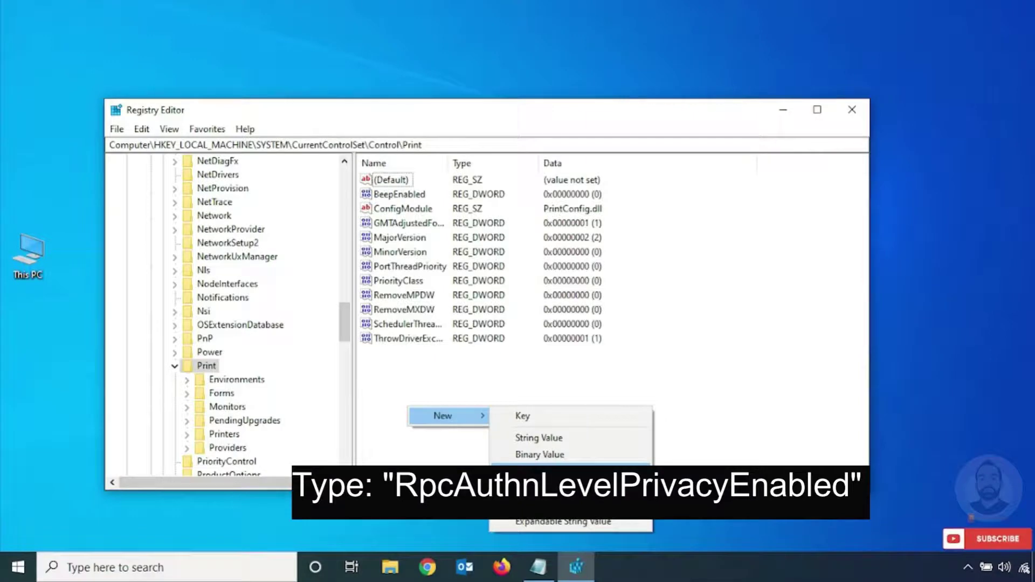
click(539, 471)
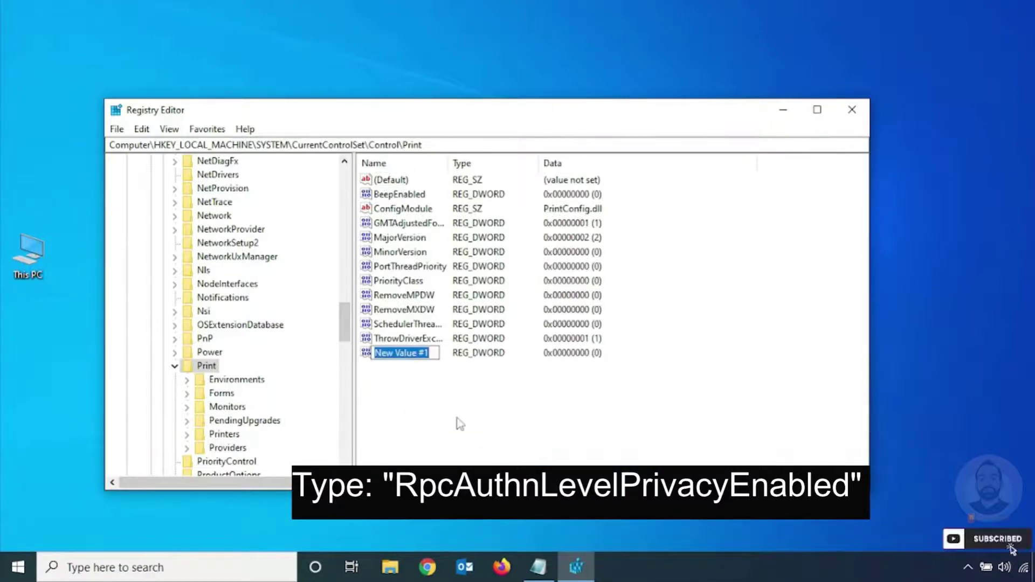
Step: Copy the name RpcAuthnLevelPrivacyEnabled from the Notepad note, then minimize Notepad
click(537, 566)
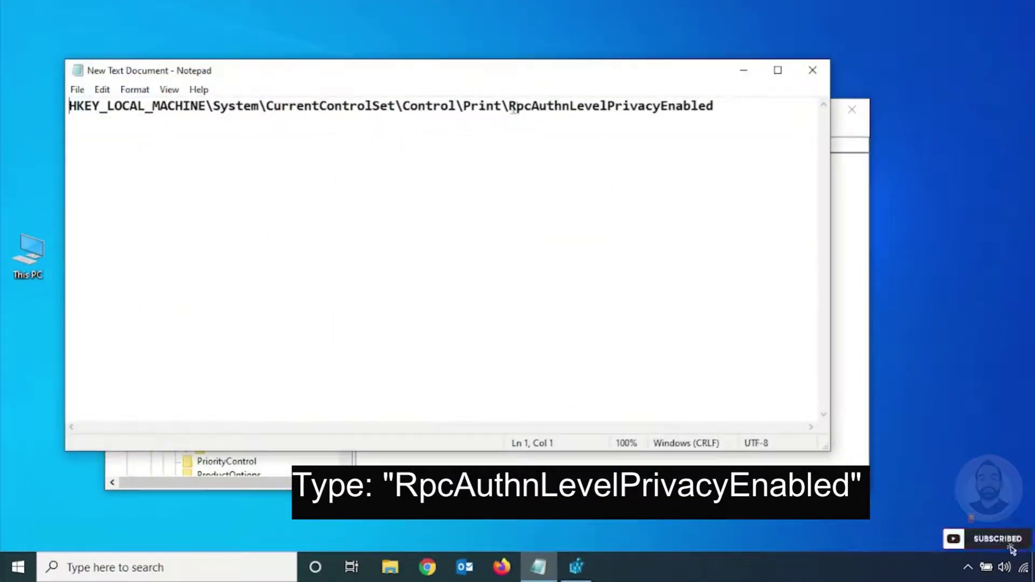
drag(509, 106, 724, 106)
right_click(681, 112)
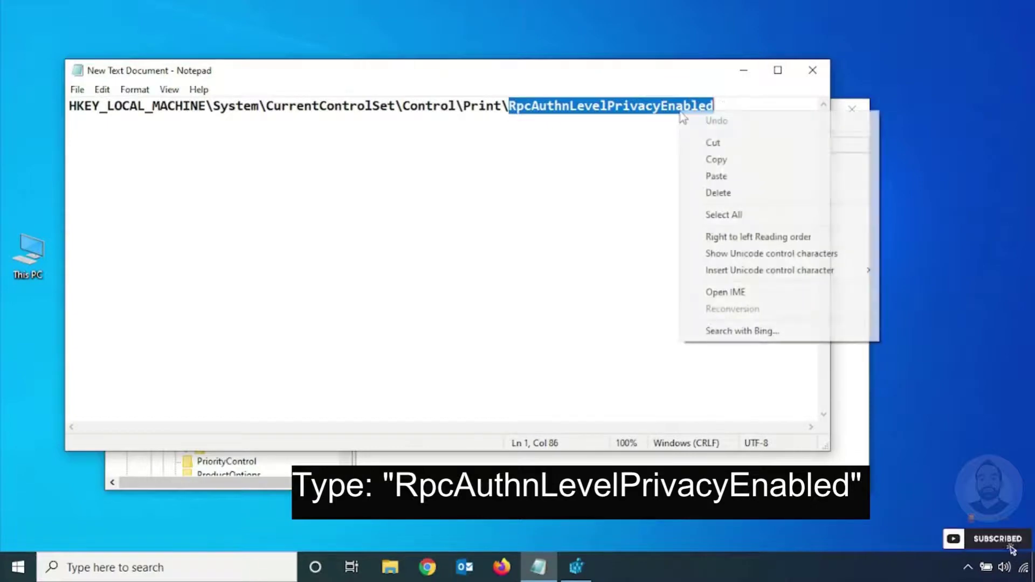
click(715, 159)
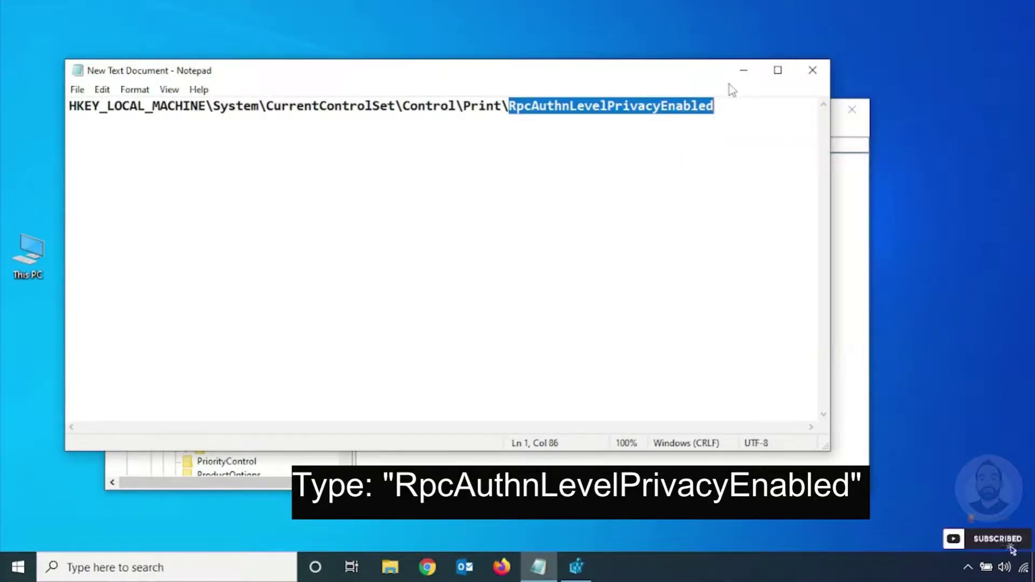
click(743, 71)
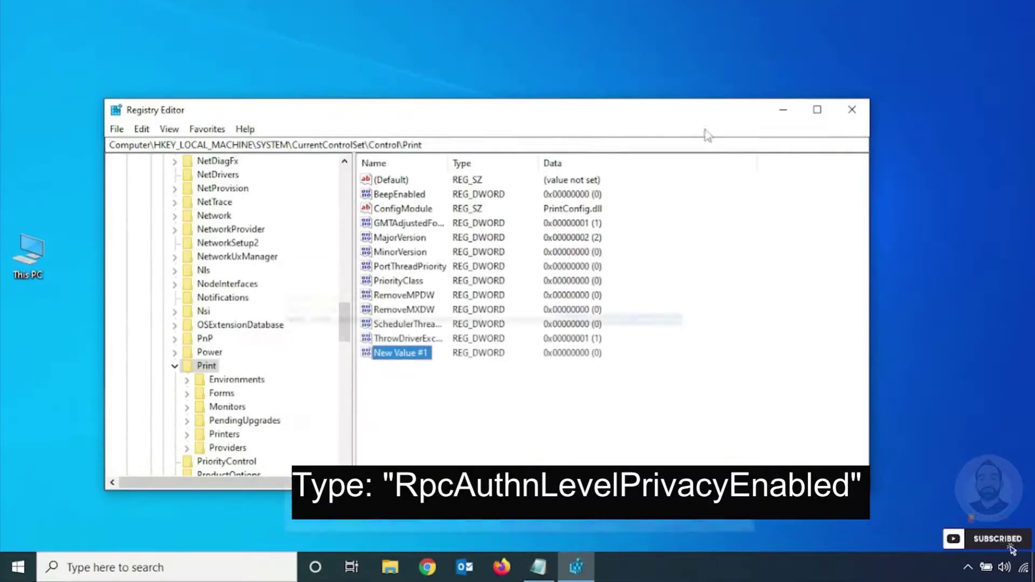
Step: Rename New Value #1 to RpcAuthnLevelPrivacyEnabled by pasting the copied name
right_click(407, 360)
click(434, 363)
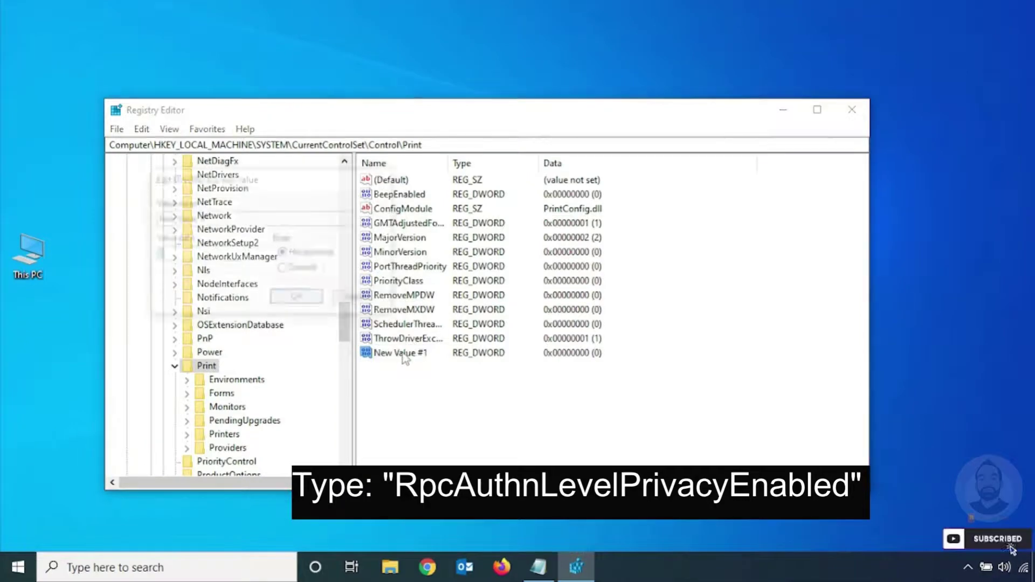
click(385, 178)
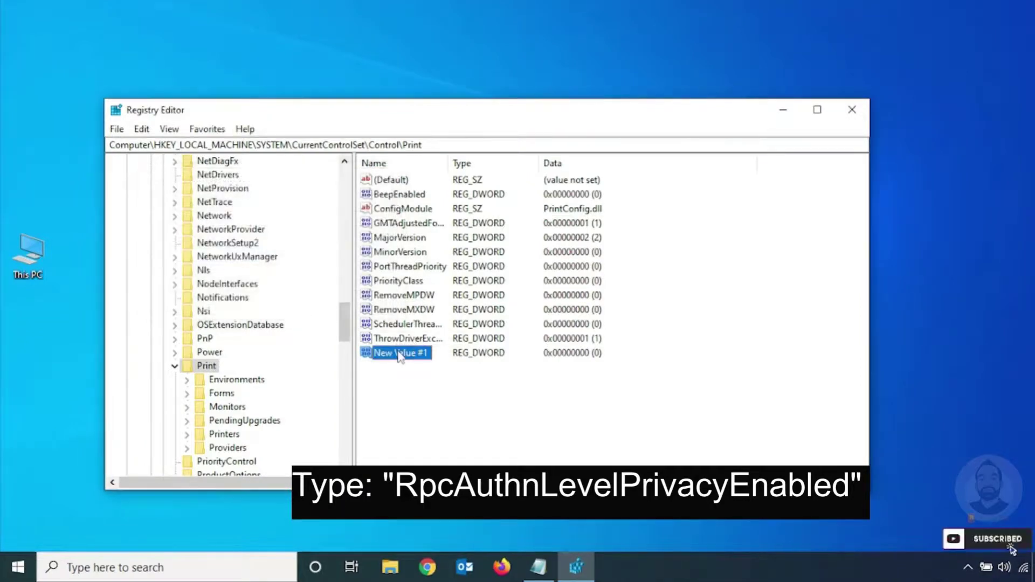
right_click(398, 352)
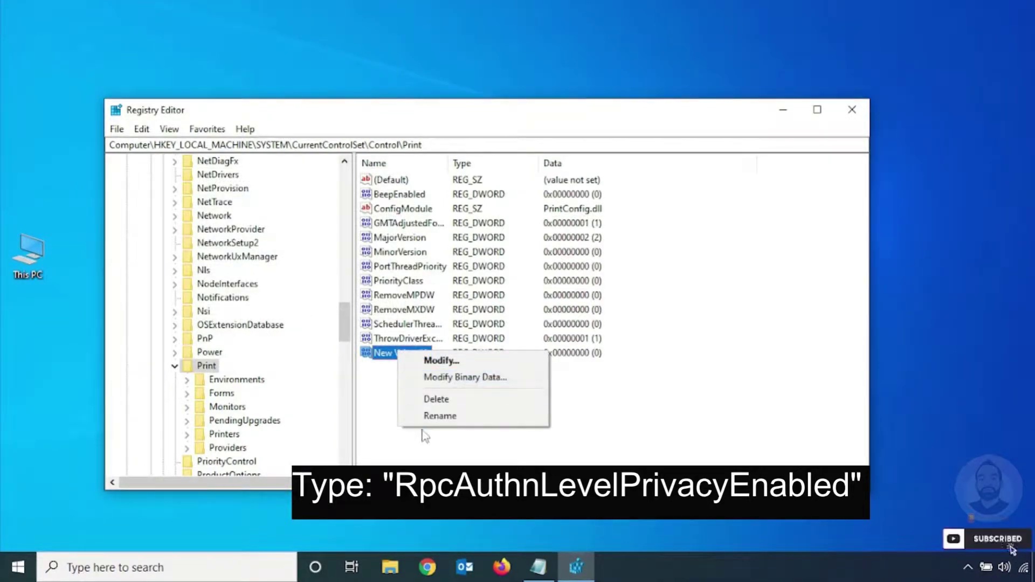
click(434, 416)
right_click(400, 362)
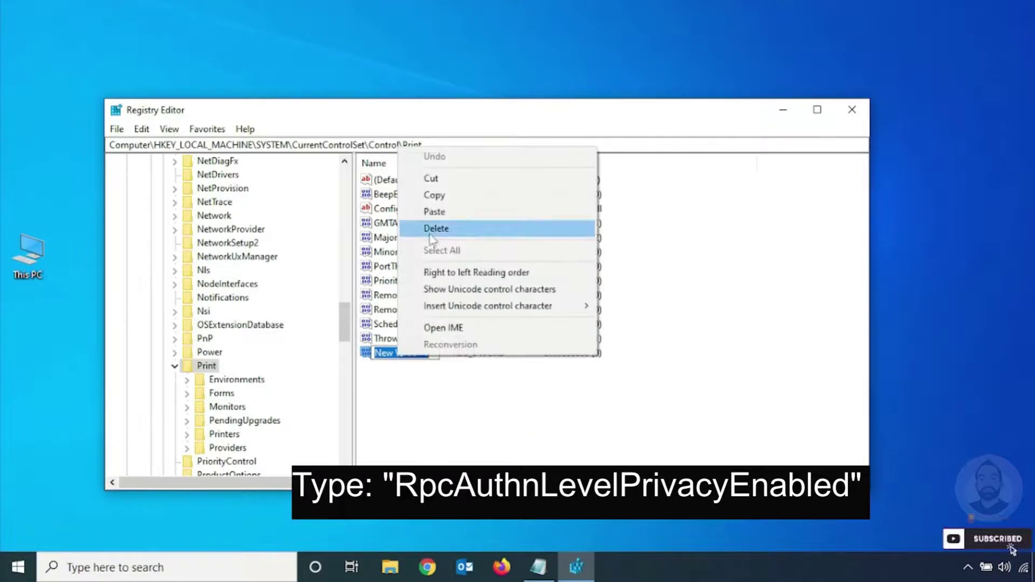
click(435, 213)
key(Return)
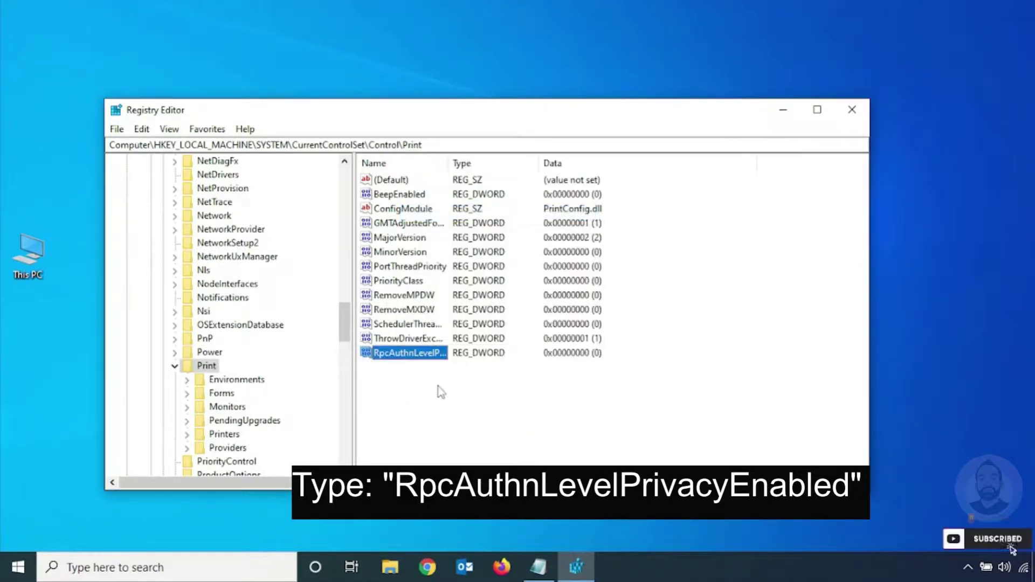
Step: Confirm RpcAuthnLevelPrivacyEnabled's value data is 0 and collapse the Print key
double_click(414, 357)
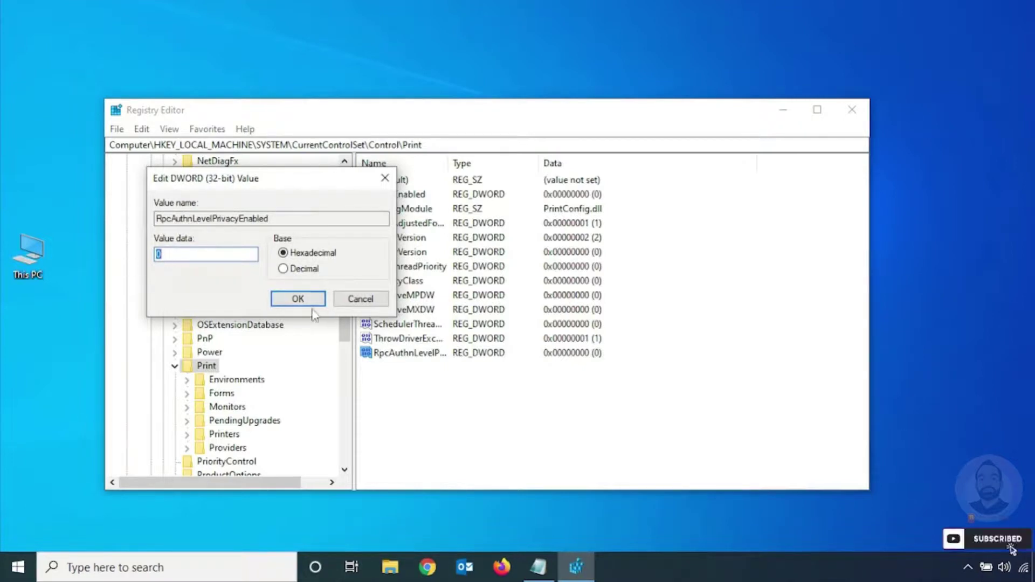
click(298, 298)
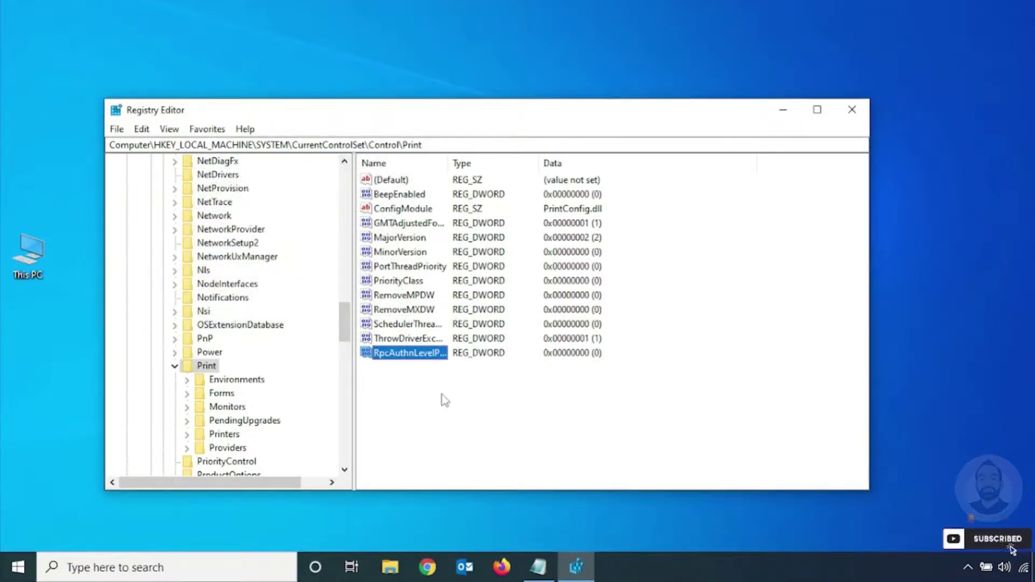
click(174, 366)
drag(345, 323, 360, 188)
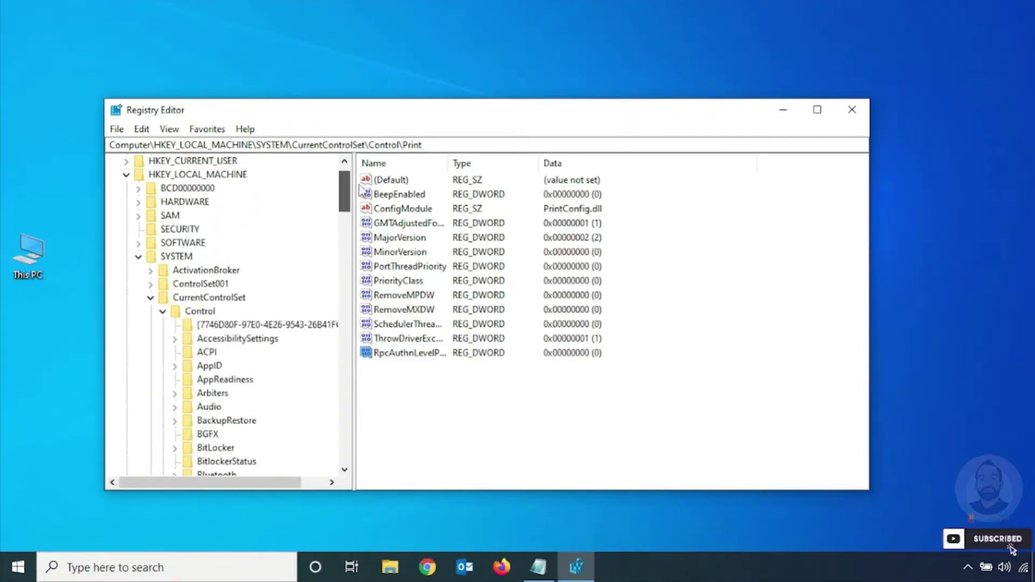
Step: Collapse the registry tree back to Computer and exit Registry Editor
click(151, 298)
click(138, 257)
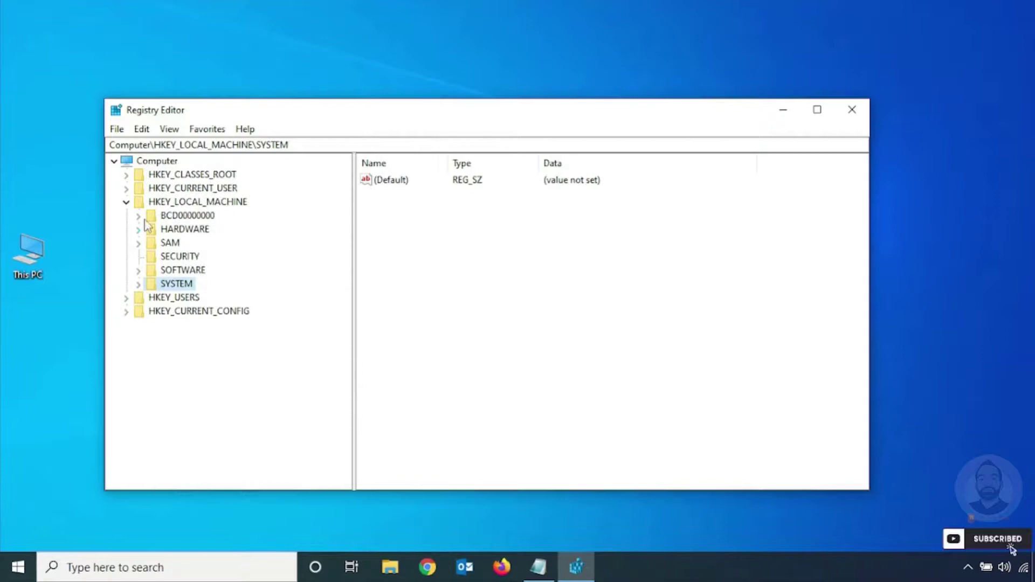
click(126, 202)
click(115, 162)
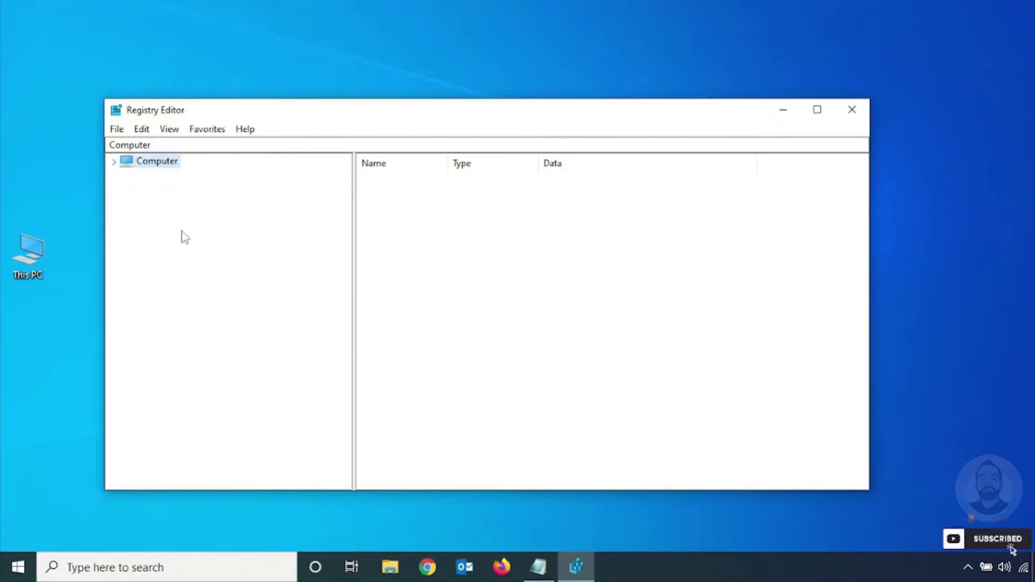
click(122, 131)
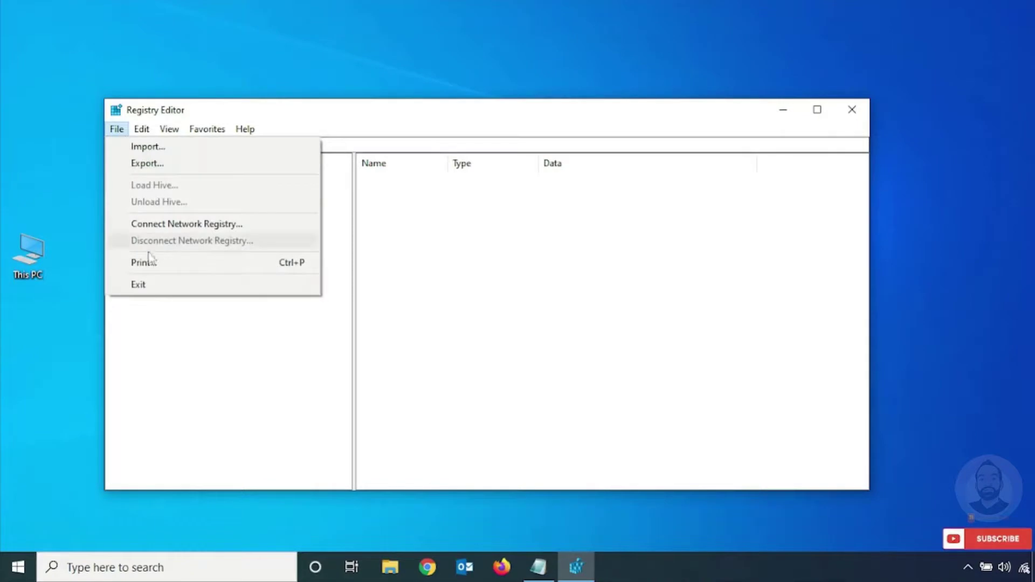
click(153, 289)
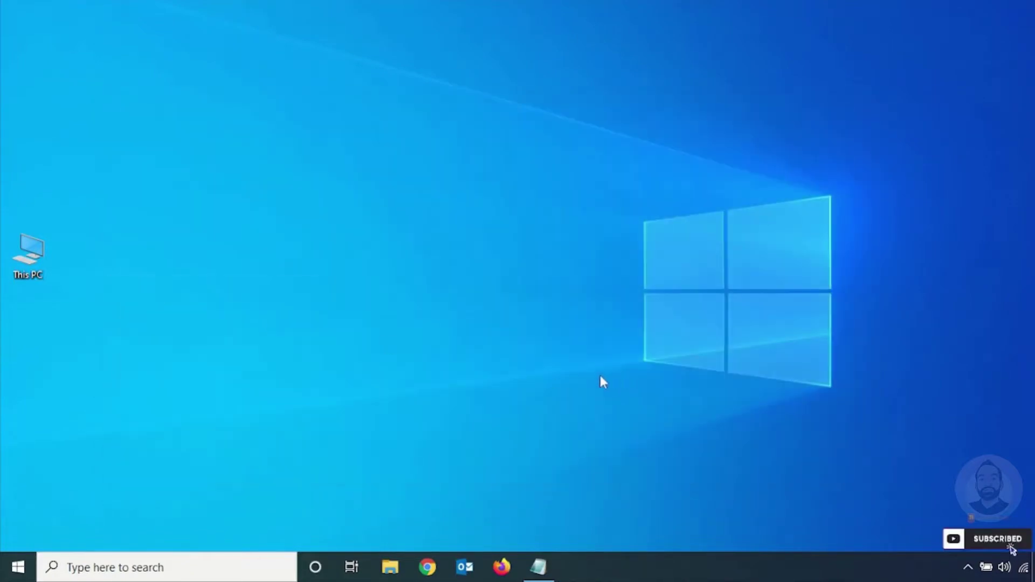